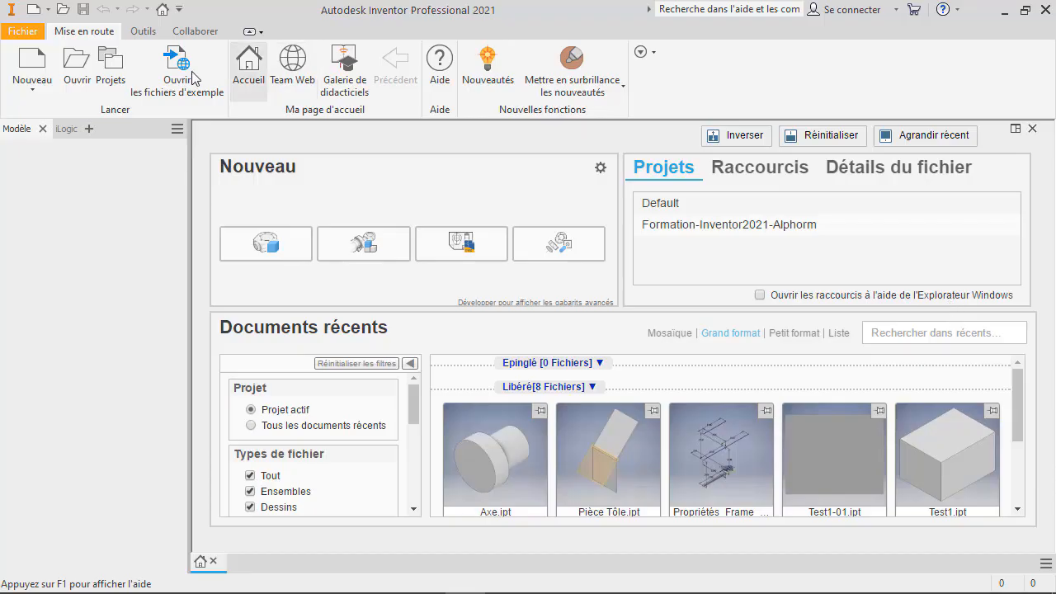
# Step: Start a new drawing from the metric ISO.idw template using the Taille A2_IPT_5 vues_wNote sheet preset
pyautogui.click(16, 92)
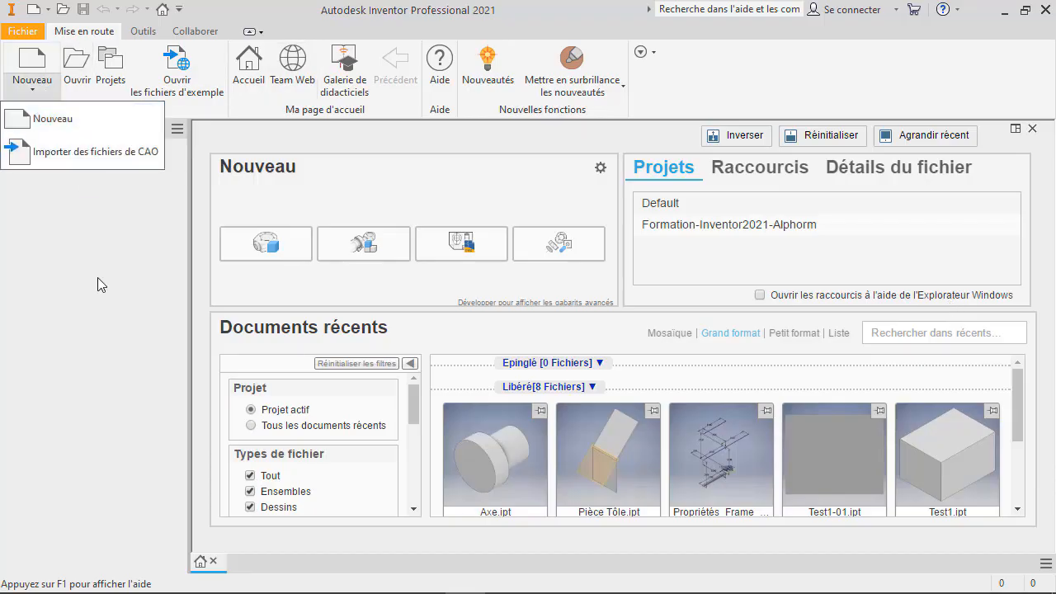
pyautogui.click(44, 132)
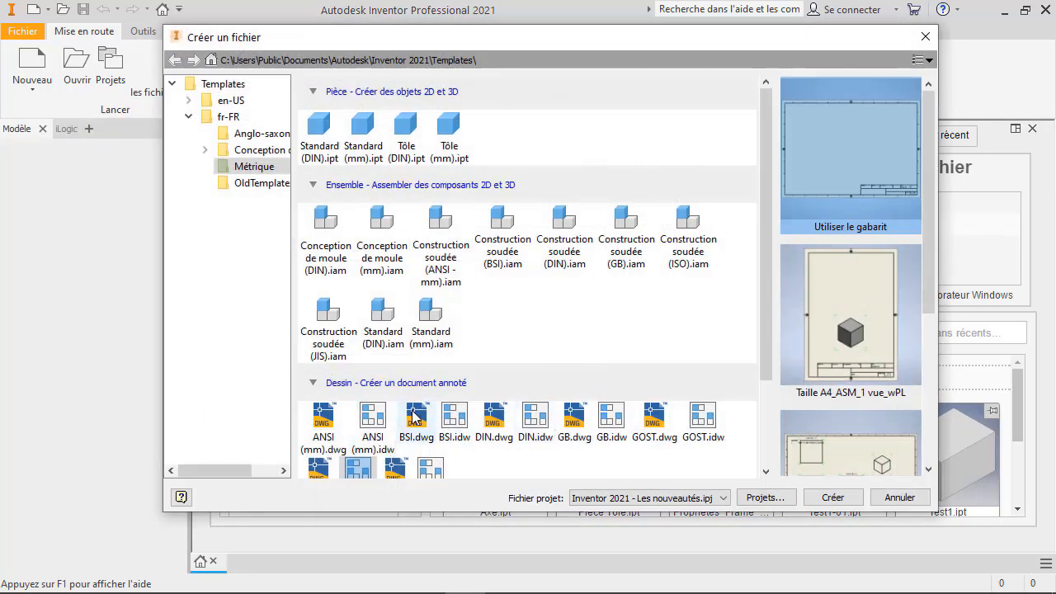
pyautogui.scroll(-2, 414, 419)
pyautogui.click(358, 373)
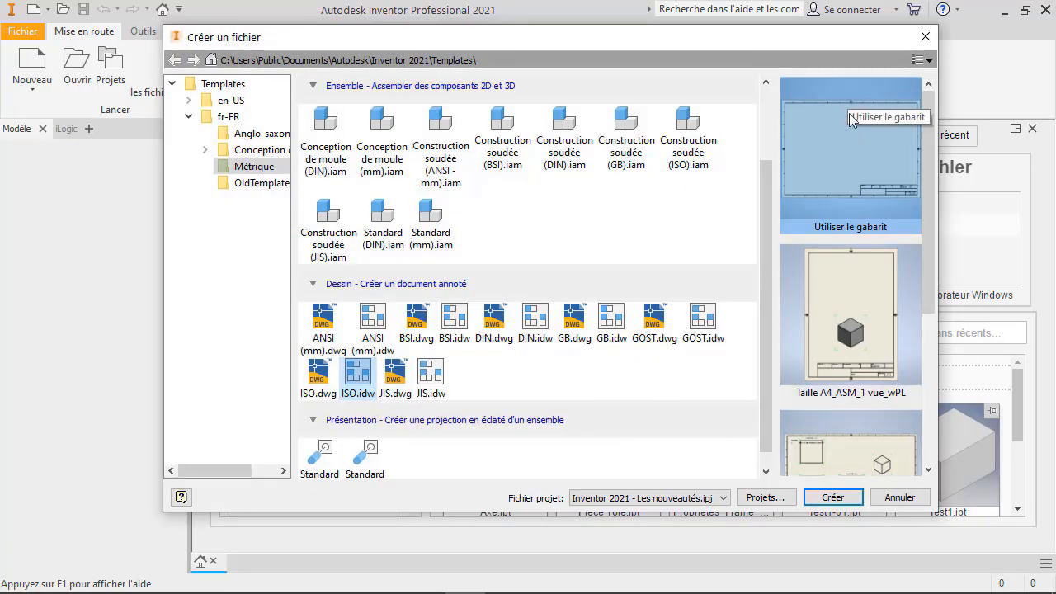
pyautogui.scroll(-4, 929, 238)
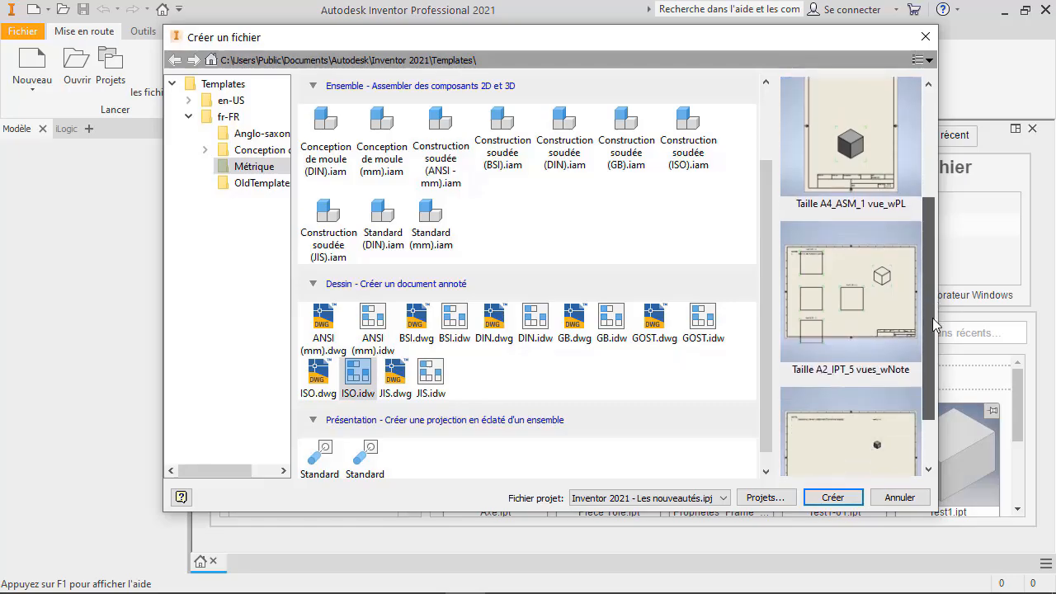
pyautogui.click(849, 279)
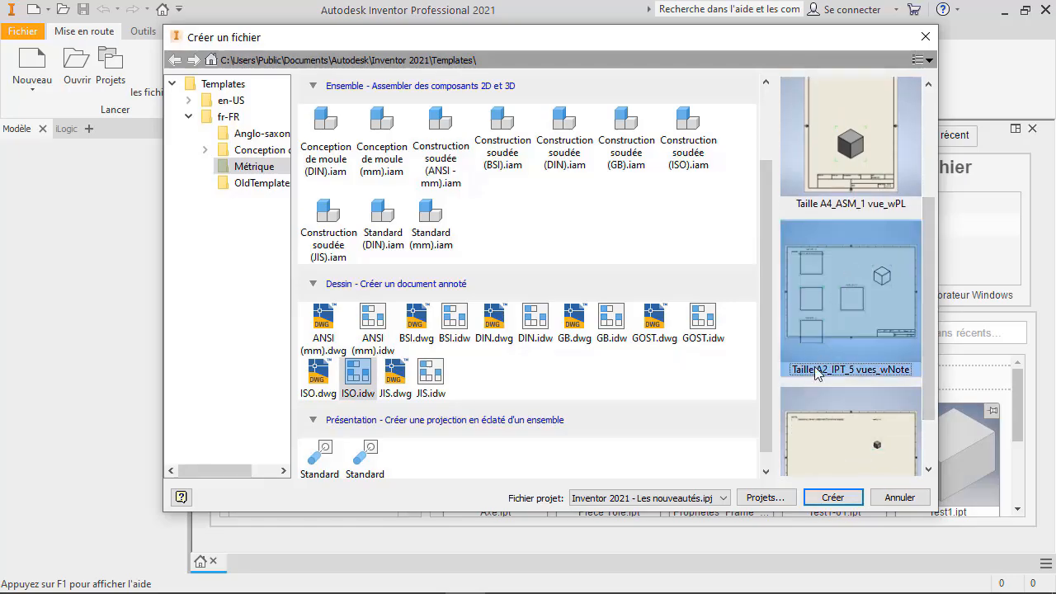
pyautogui.click(833, 498)
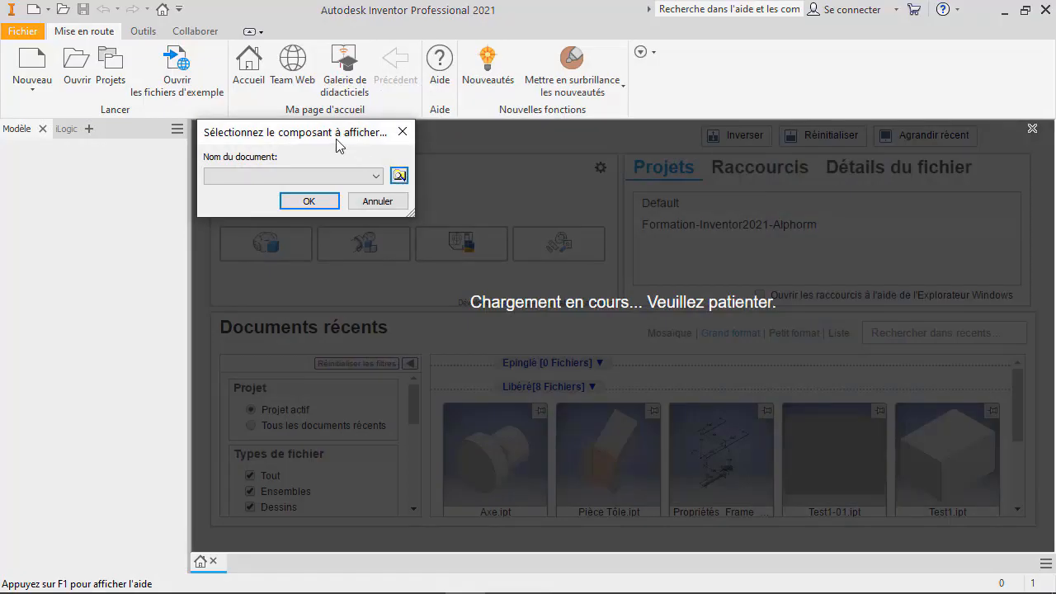
# Step: Choose the Axe part from the workspace as the component shown in the new drawing and confirm it
pyautogui.moveTo(333, 136); pyautogui.dragTo(445, 158)
pyautogui.click(513, 201)
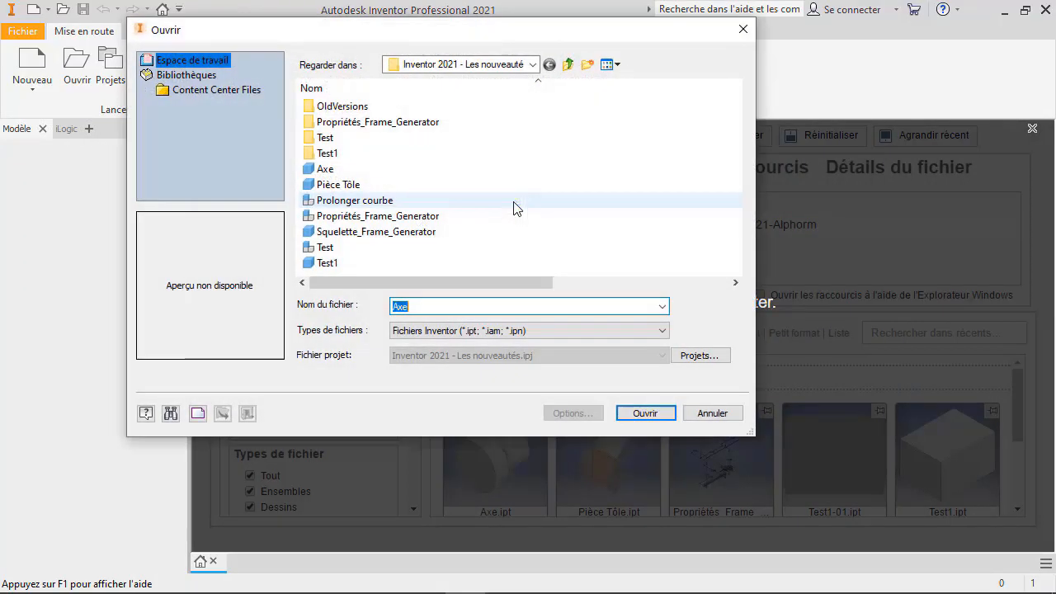
pyautogui.click(318, 169)
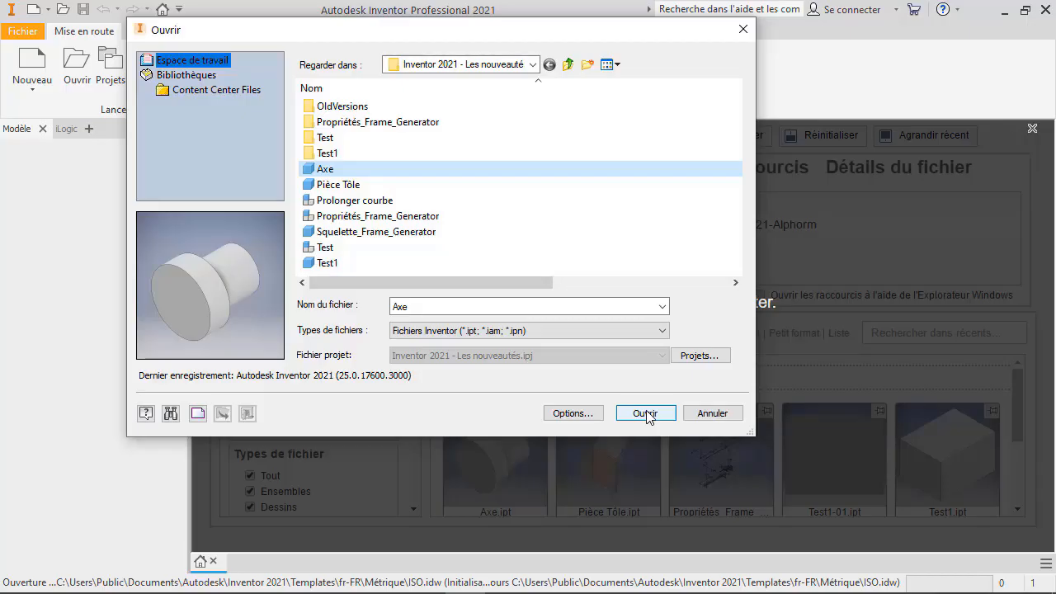
pyautogui.click(645, 414)
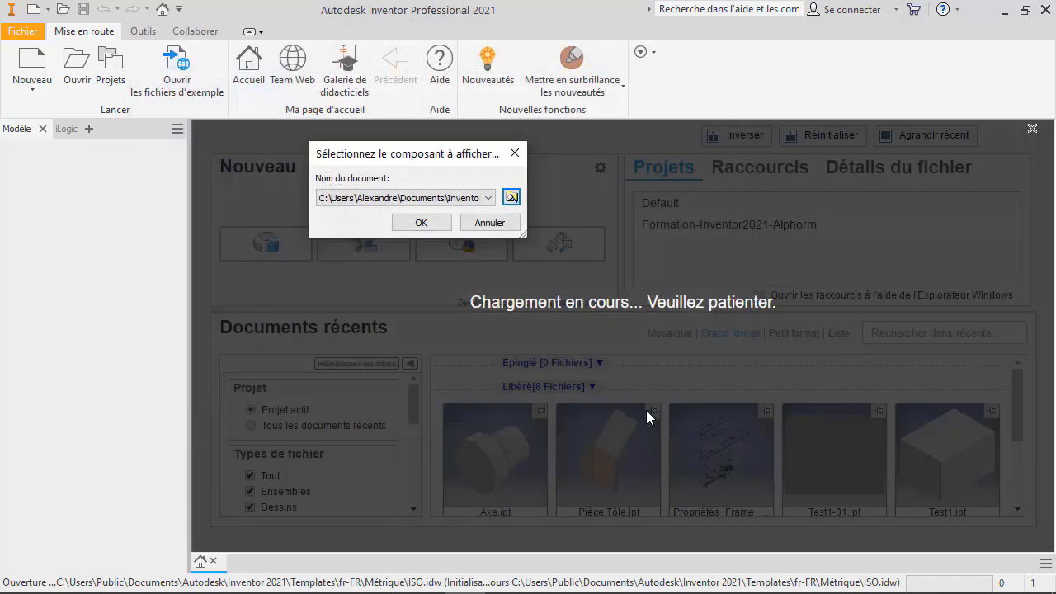
pyautogui.click(421, 223)
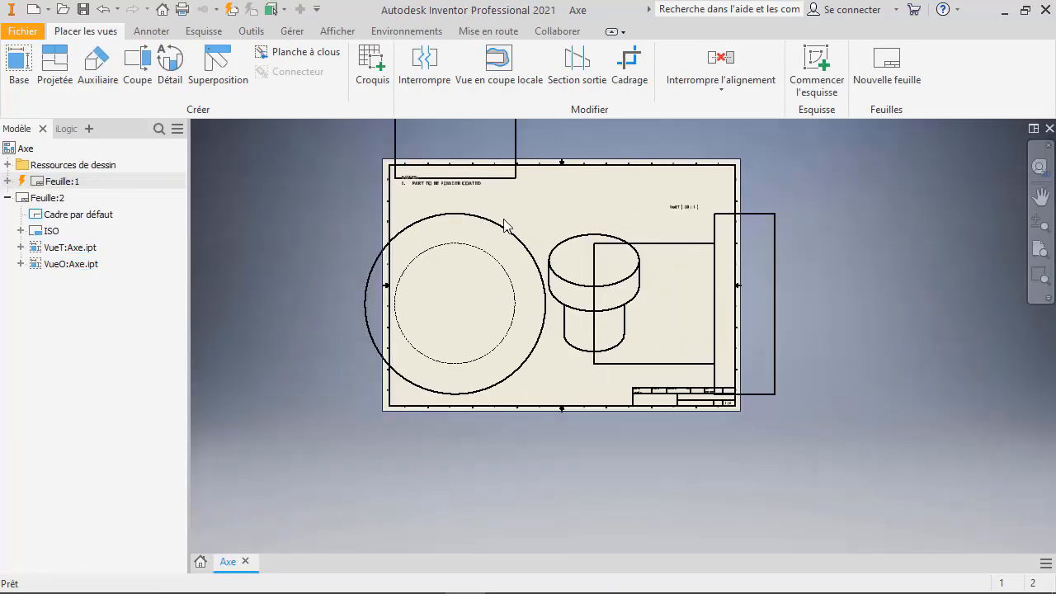
# Step: Expand Feuille:1 in the drawing's model tree to examine its contents
pyautogui.moveTo(504, 220); pyautogui.dragTo(488, 328, button='middle')
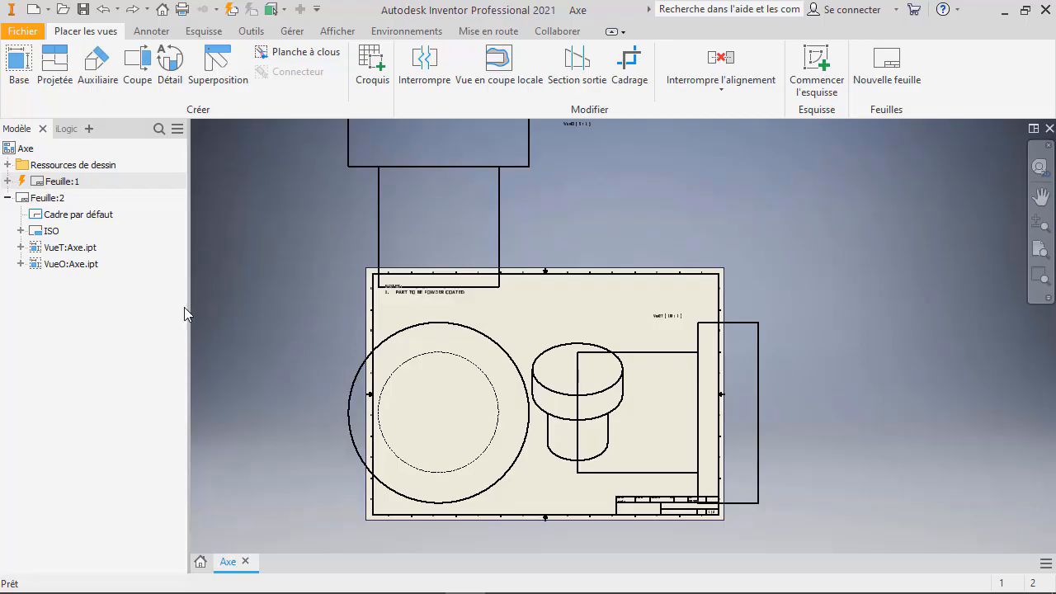
pyautogui.click(8, 180)
pyautogui.click(57, 180)
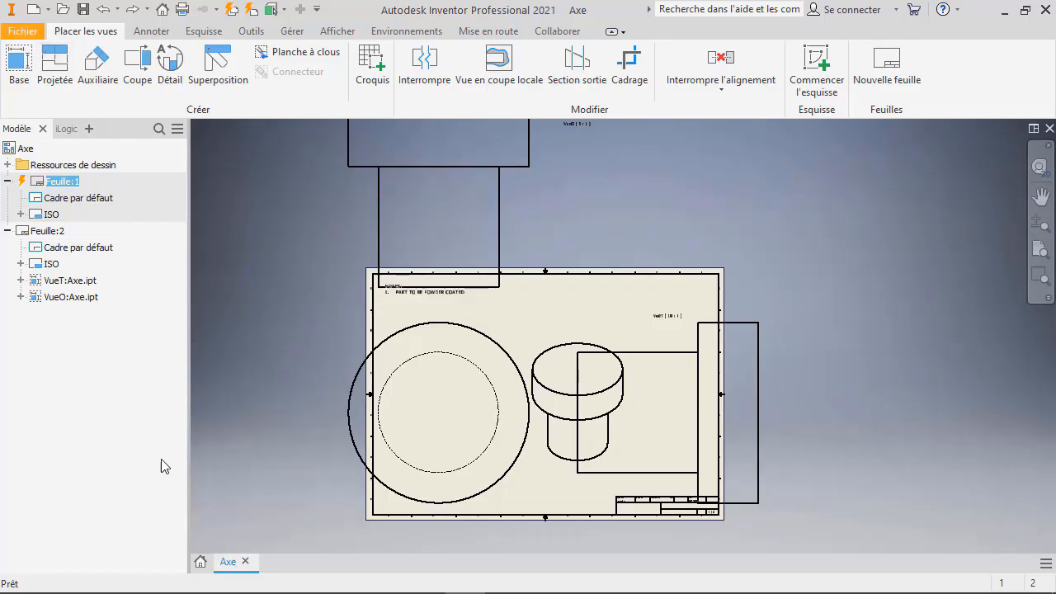
# Step: From the home page, review the drawing templates and sheet presets offered for a new file, without creating one
pyautogui.click(202, 566)
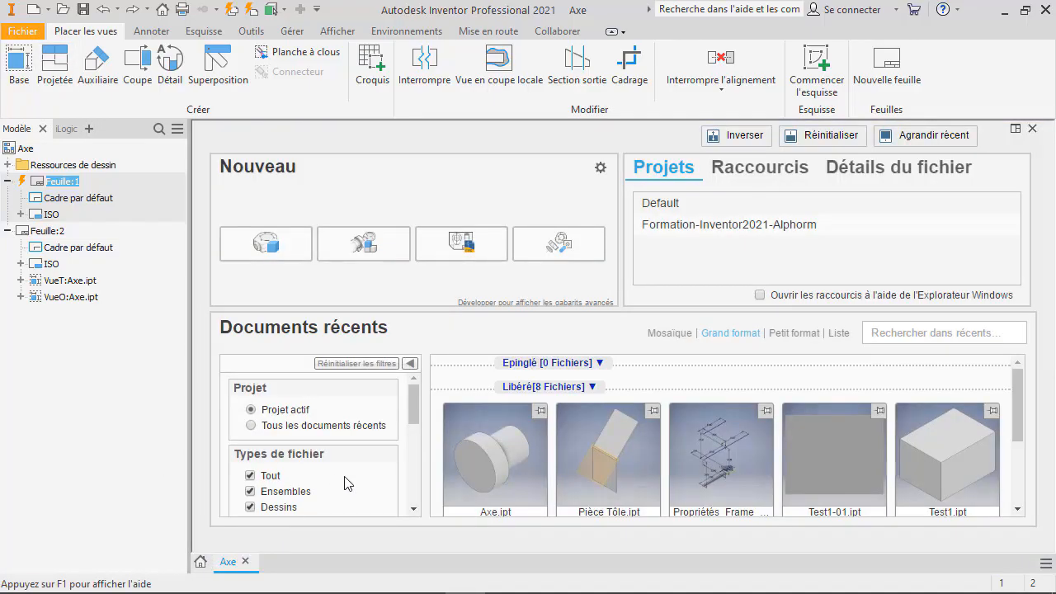
pyautogui.click(32, 84)
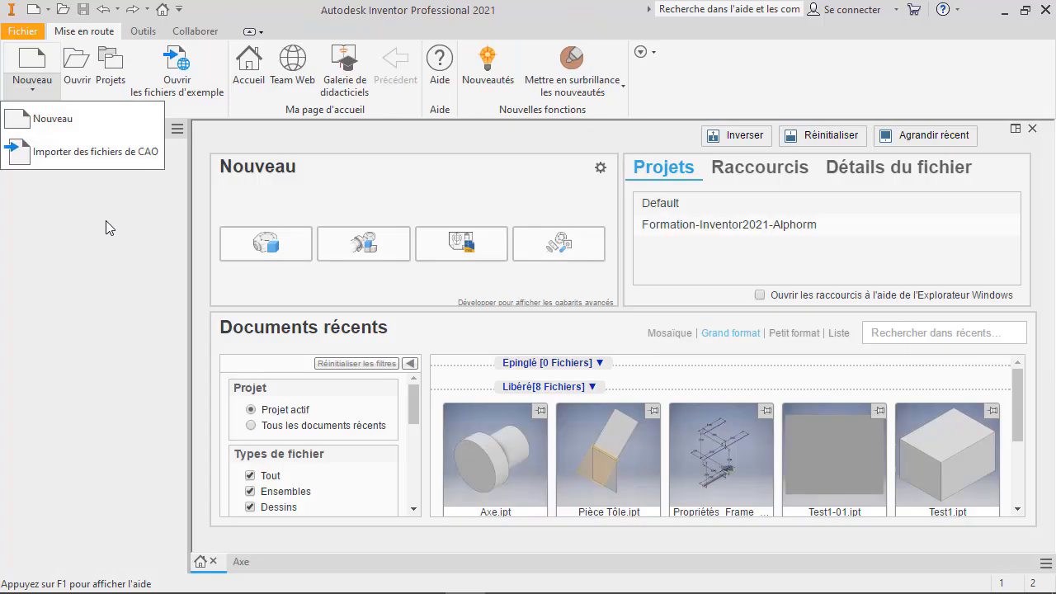
pyautogui.click(53, 120)
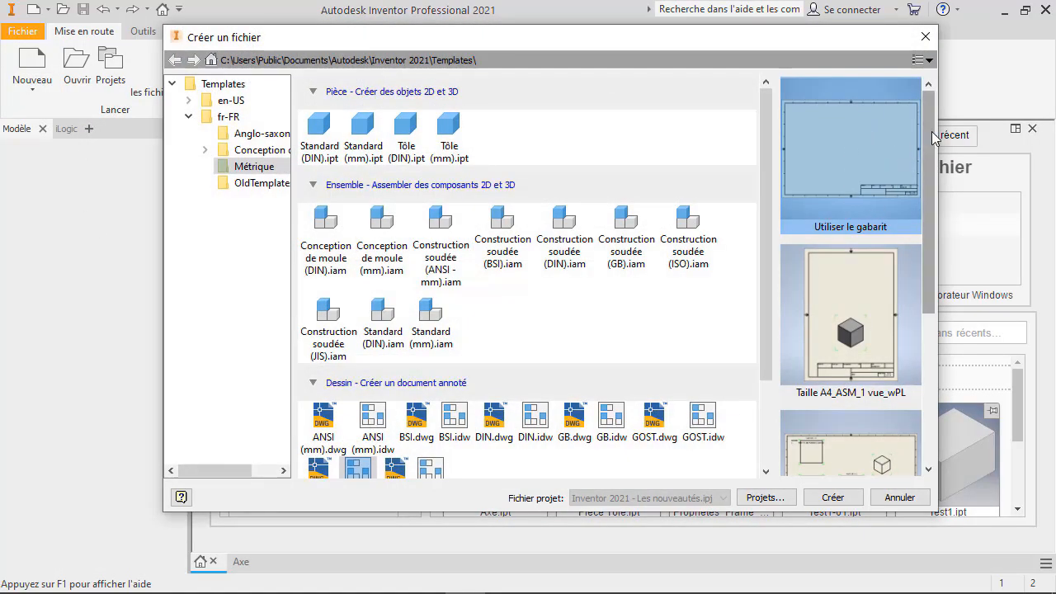
pyautogui.scroll(-5, 819, 323)
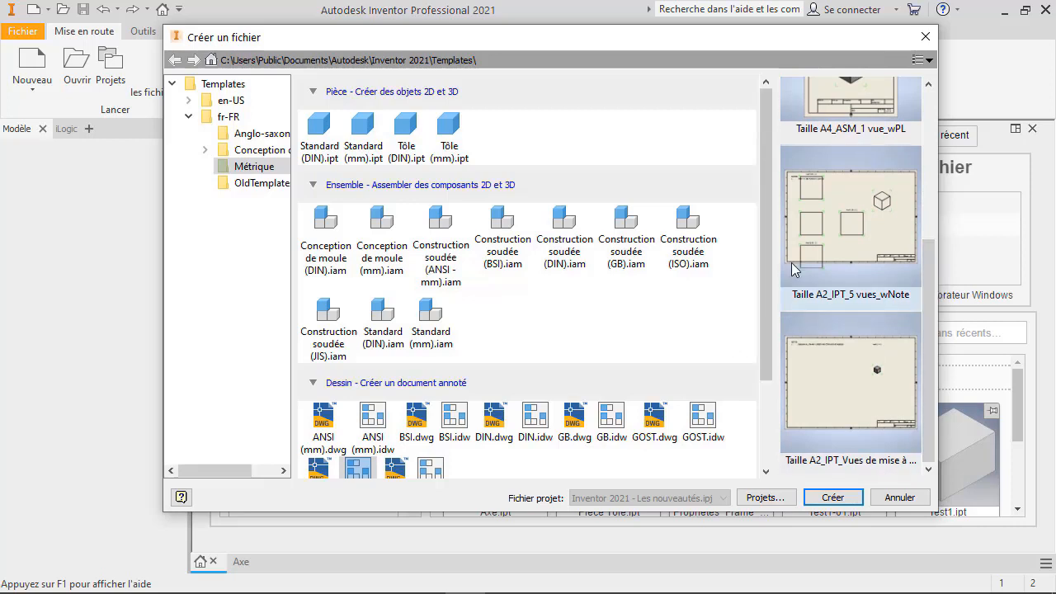
pyautogui.moveTo(771, 229); pyautogui.dragTo(766, 309)
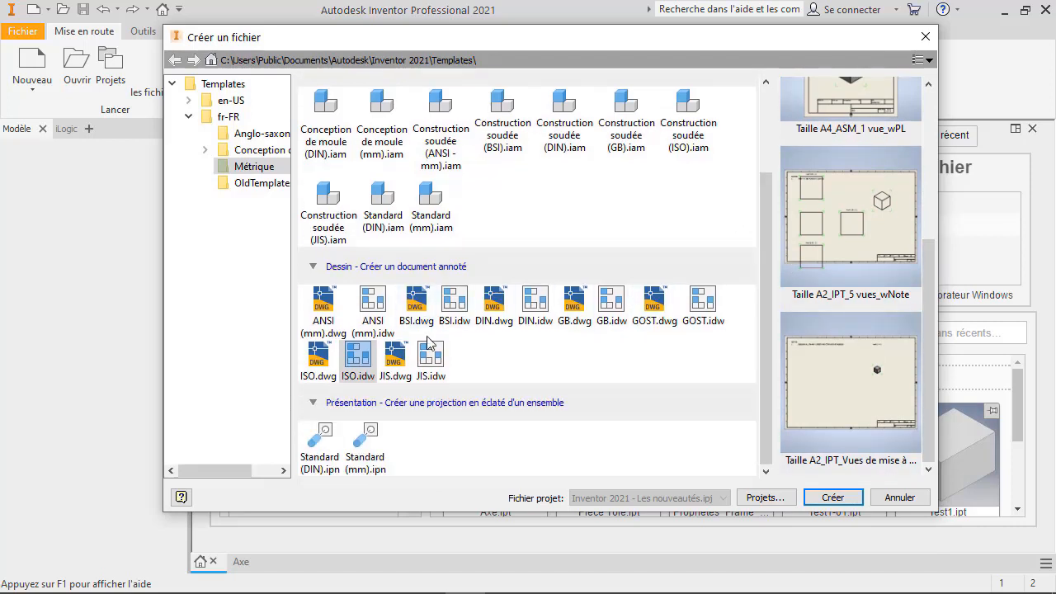
pyautogui.click(890, 498)
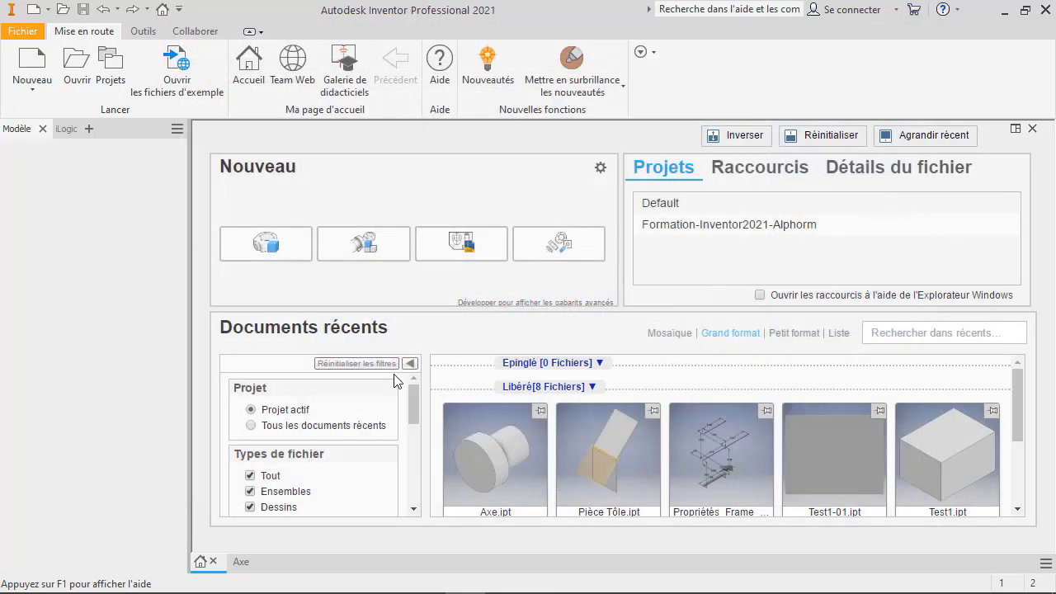
# Step: Return to the Axe drawing and view the new-file templates from there, closing them without creating a file
pyautogui.click(240, 566)
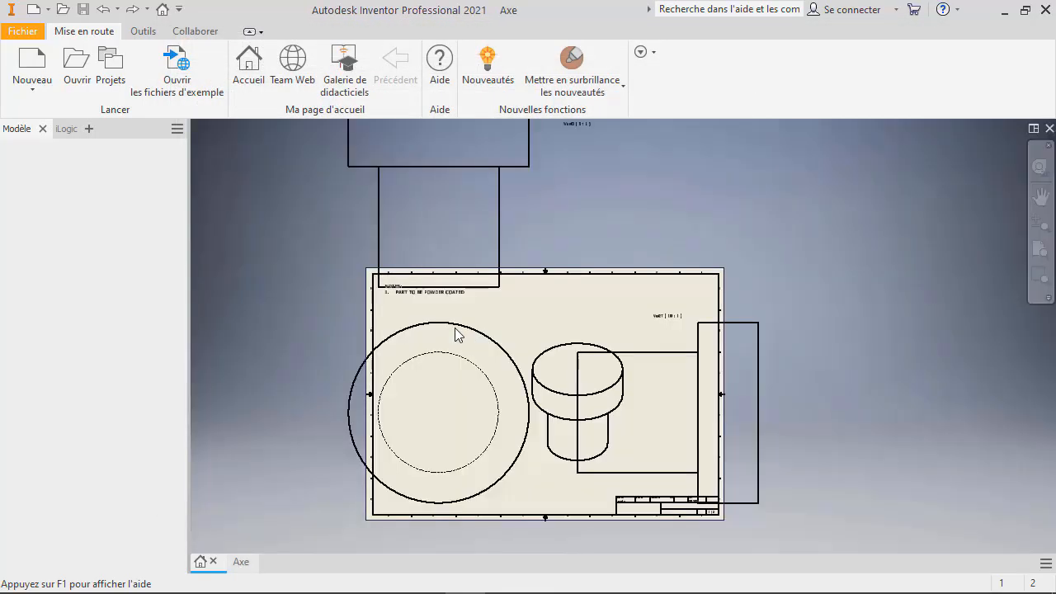
pyautogui.click(25, 33)
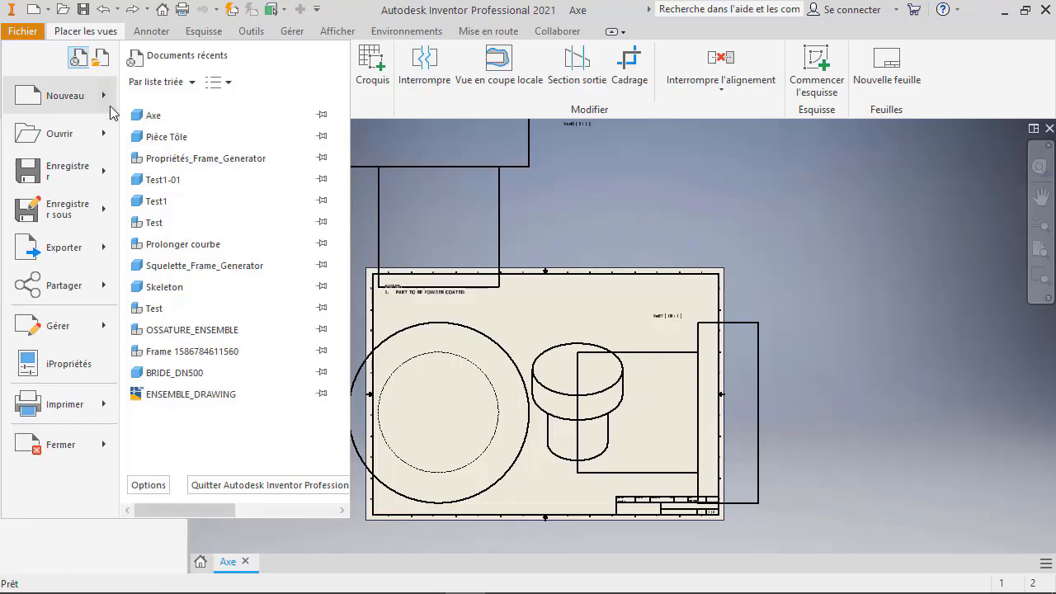
pyautogui.moveTo(107, 104)
pyautogui.click(287, 119)
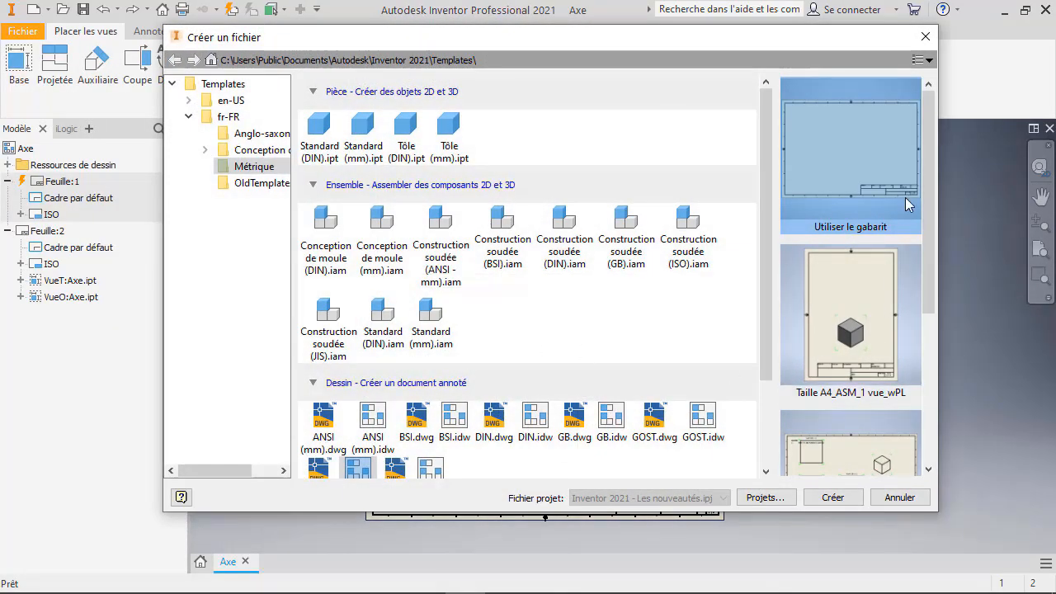
pyautogui.click(900, 498)
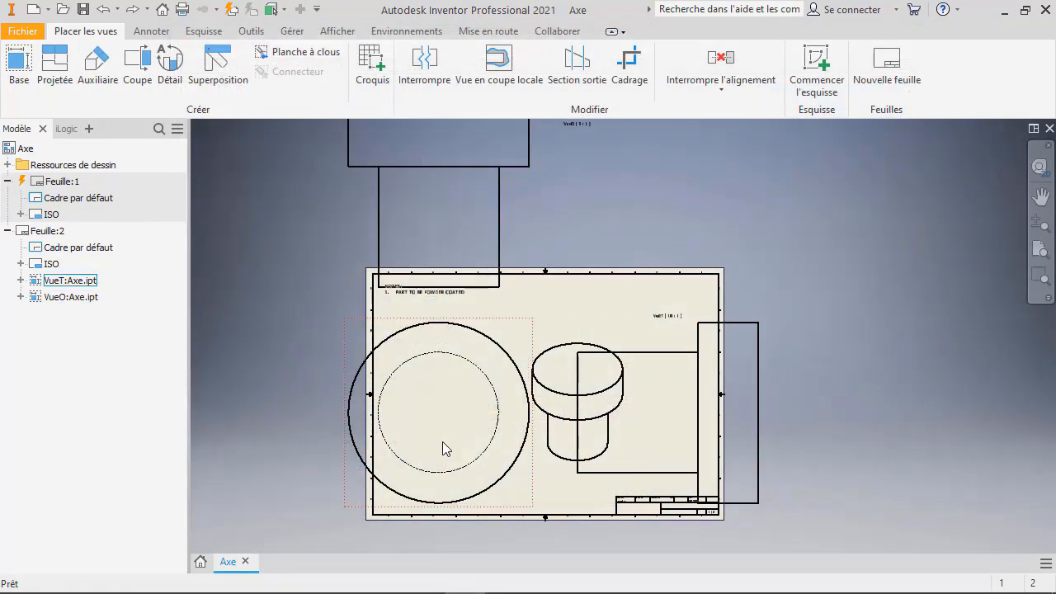
# Step: Open the Axe part model referenced by the VueT:Axe.ipt view on Feuille:2
pyautogui.click(21, 281)
pyautogui.rightClick(64, 329)
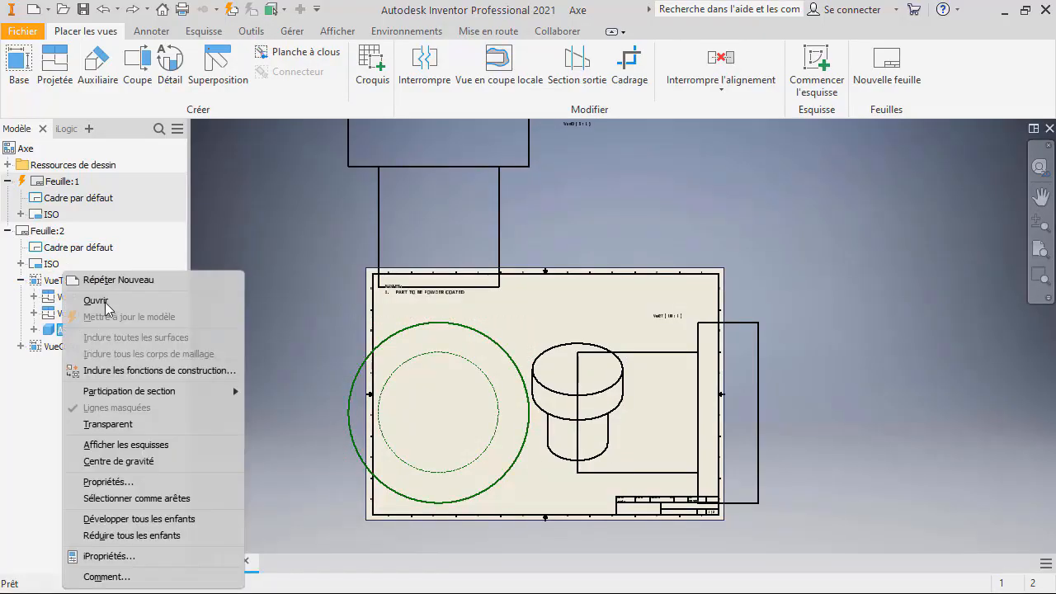
pyautogui.click(96, 300)
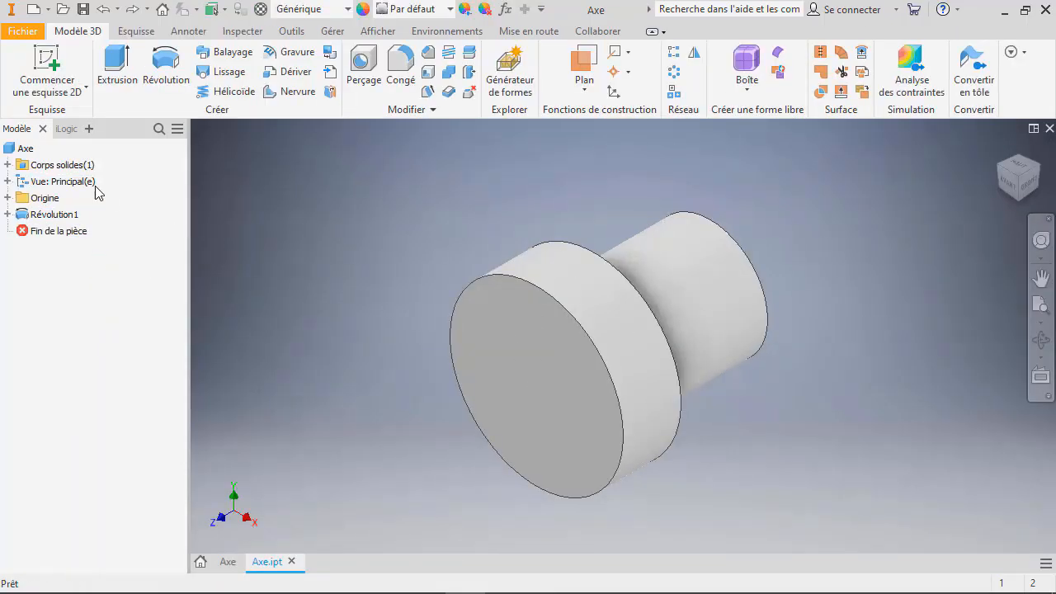
# Step: Start a drawing view from the Axe part to view the available drawing templates and presets, without creating it
pyautogui.rightClick(26, 150)
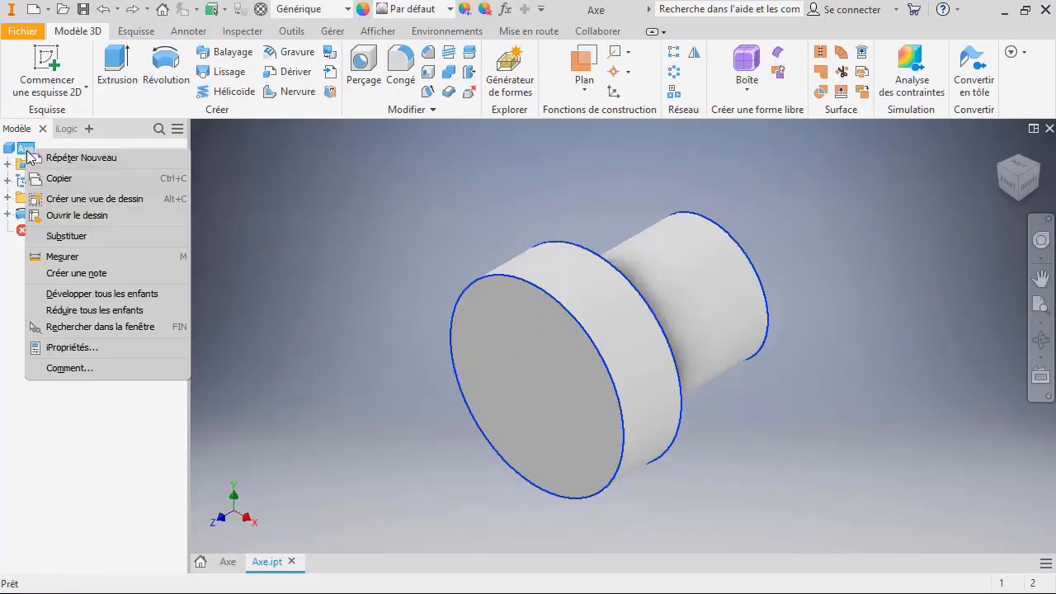
pyautogui.click(74, 199)
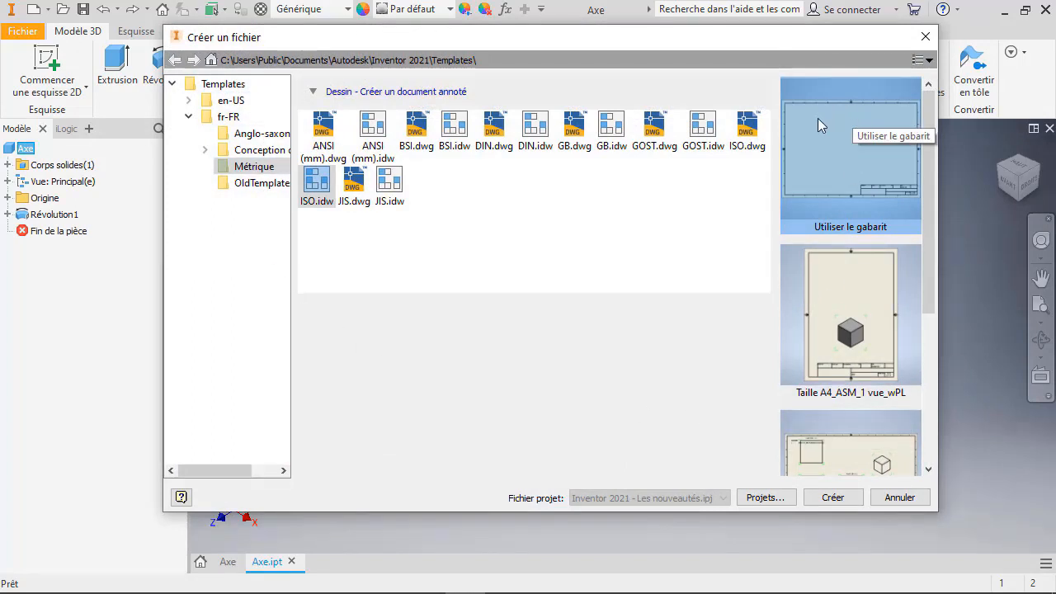
pyautogui.click(895, 498)
pyautogui.click(583, 212)
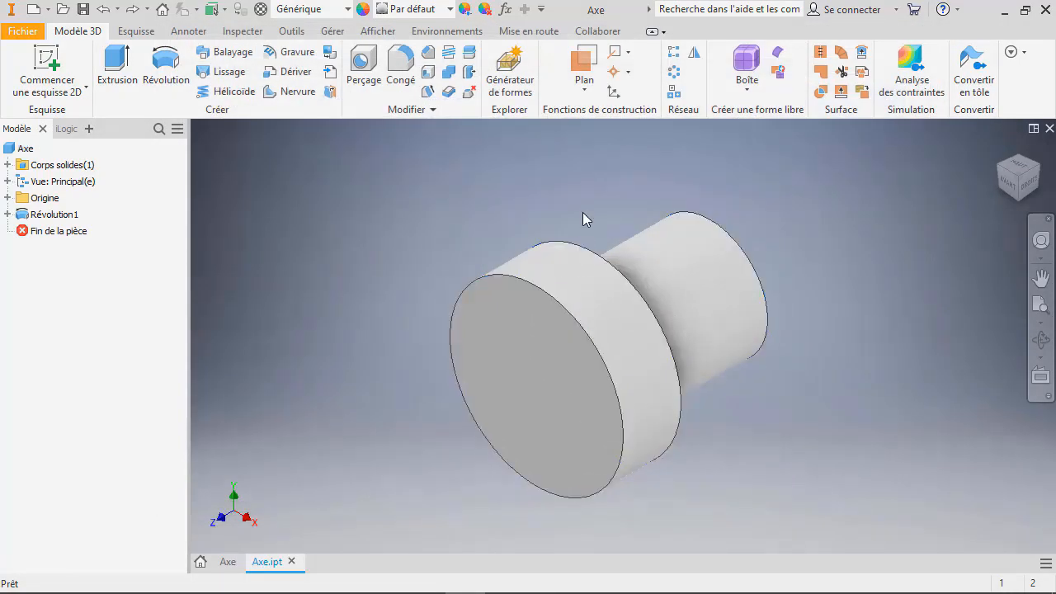